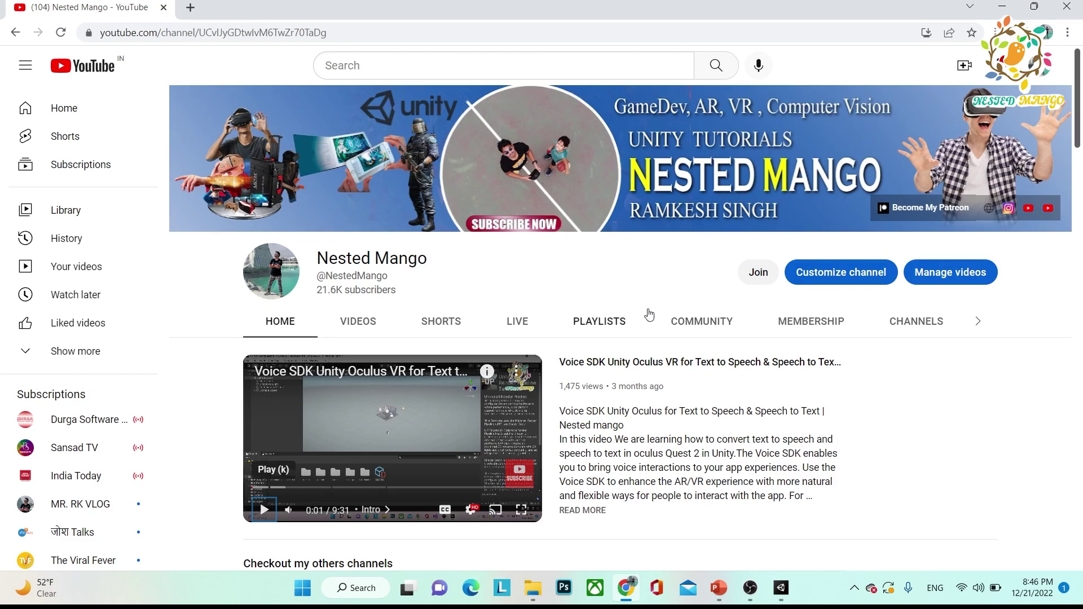
Step: Leave the PowerPoint slides and return to the Nested Mango YouTube channel page
{"action": "key", "text": "alt+Tab"}
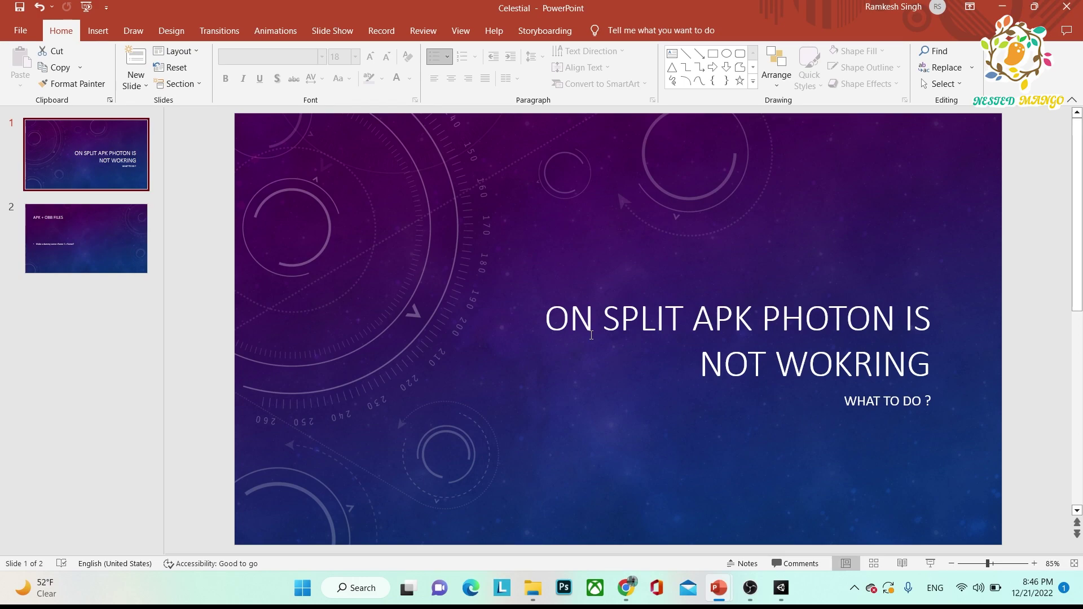
{"action": "key", "text": "alt+Tab"}
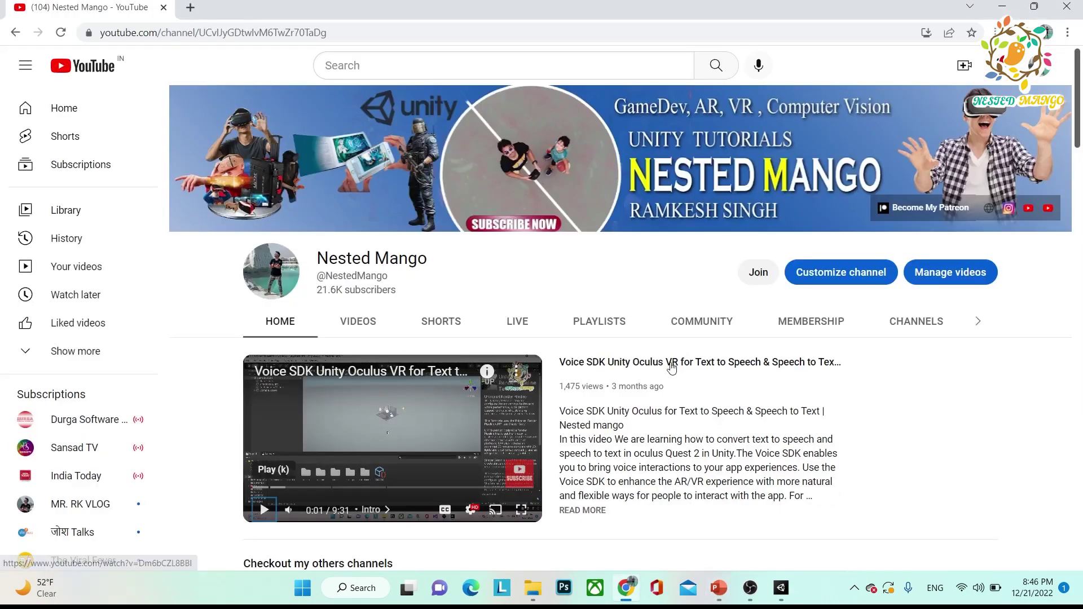
{"action": "left_click", "coordinate": [775, 585]}
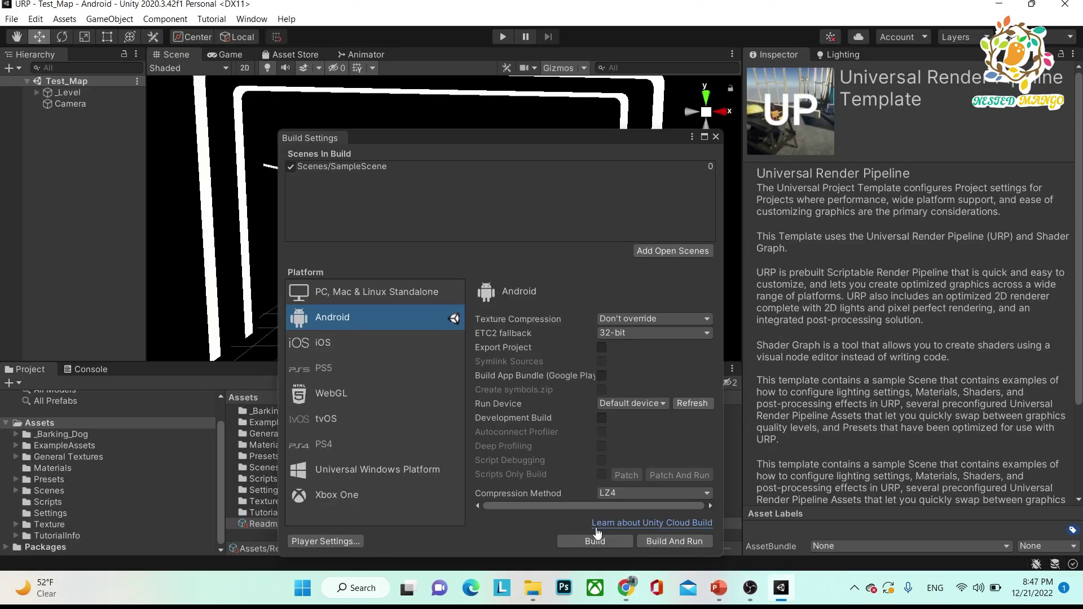
{"action": "left_click", "coordinate": [327, 541]}
{"action": "scroll", "coordinate": [400, 380], "scroll_direction": "down", "scroll_amount": 5}
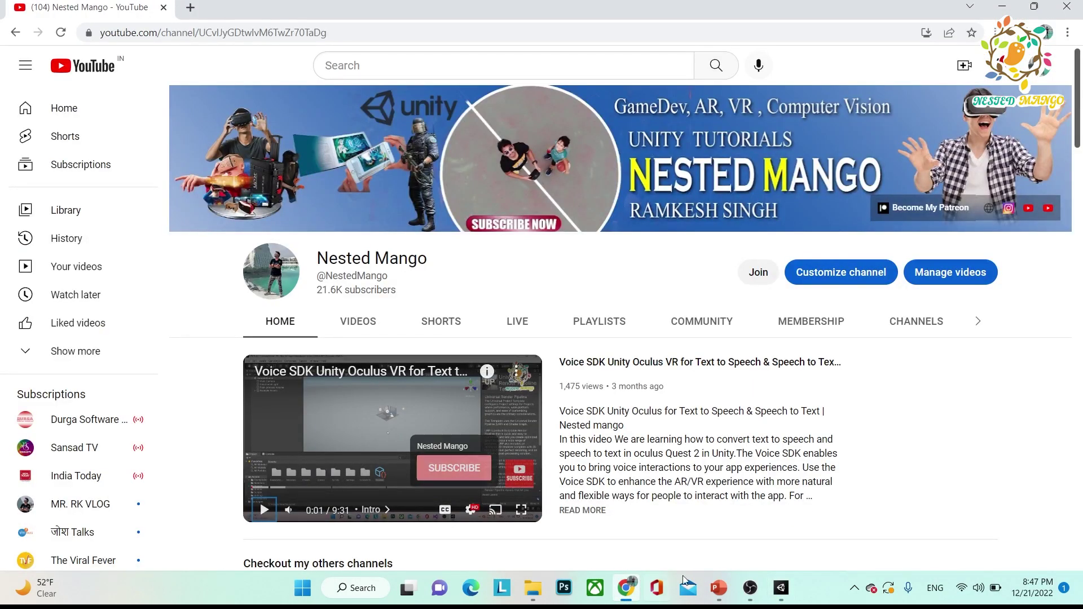
Step: Bring PowerPoint back to the front on the 'APK + OBB Files' slide
{"action": "mouse_move", "coordinate": [718, 587]}
{"action": "left_click", "coordinate": [776, 512]}
{"action": "scroll", "coordinate": [777, 511], "scroll_direction": "down", "scroll_amount": 2}
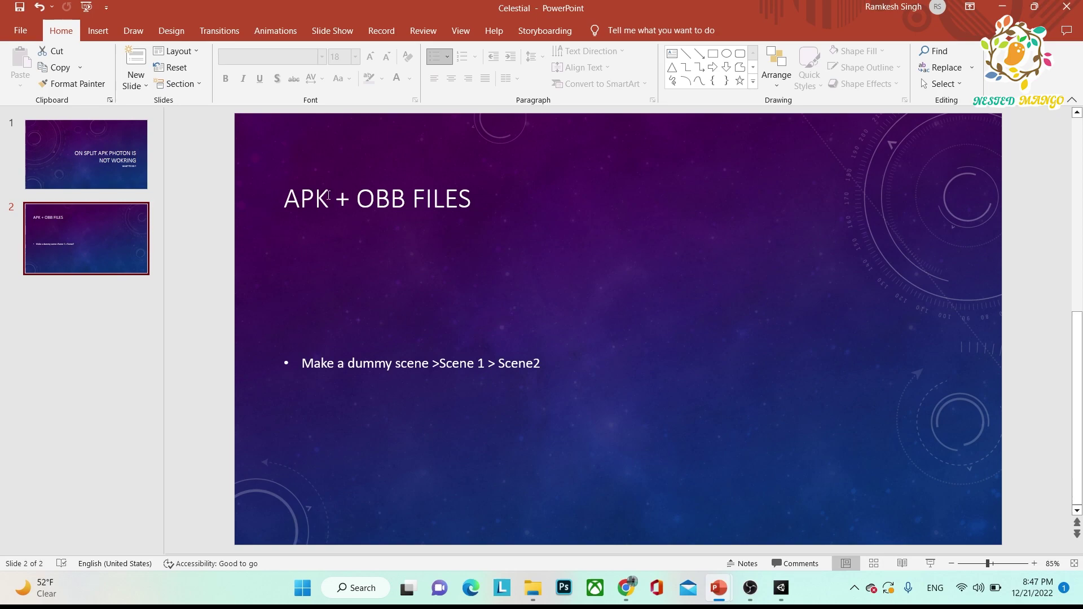
{"action": "left_click_drag", "start_coordinate": [329, 199], "coordinate": [297, 202]}
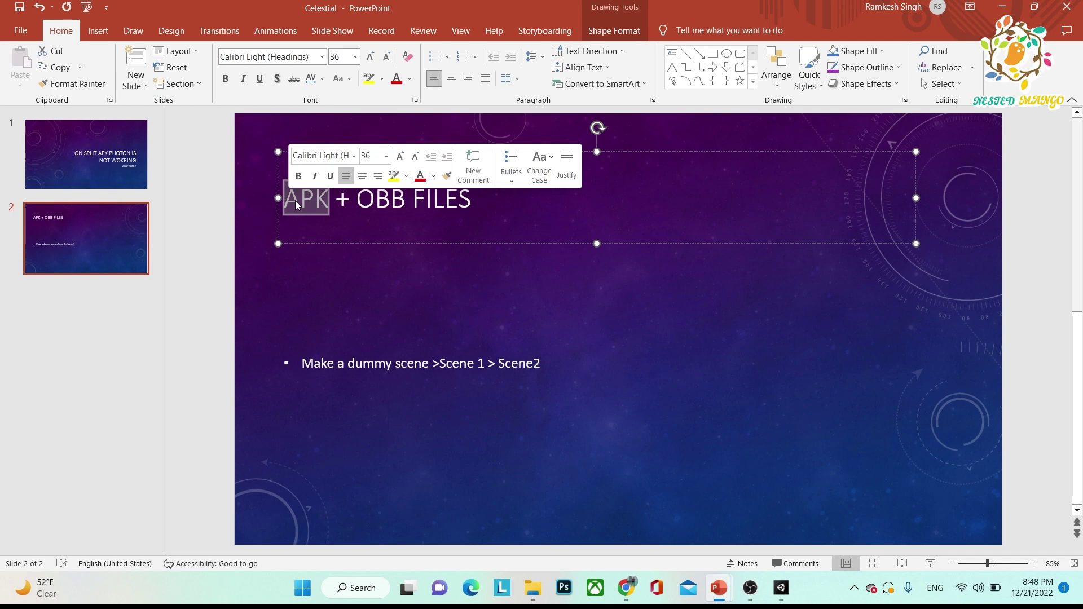
{"action": "left_click_drag", "start_coordinate": [356, 202], "coordinate": [406, 204]}
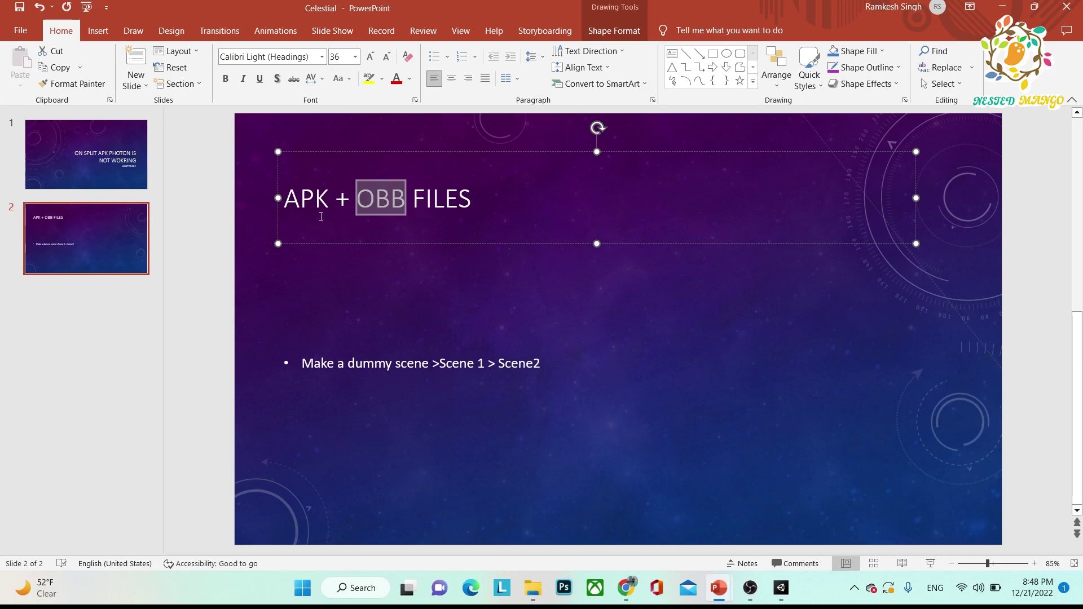
{"action": "left_click", "coordinate": [323, 211]}
{"action": "left_click_drag", "start_coordinate": [474, 203], "coordinate": [301, 217]}
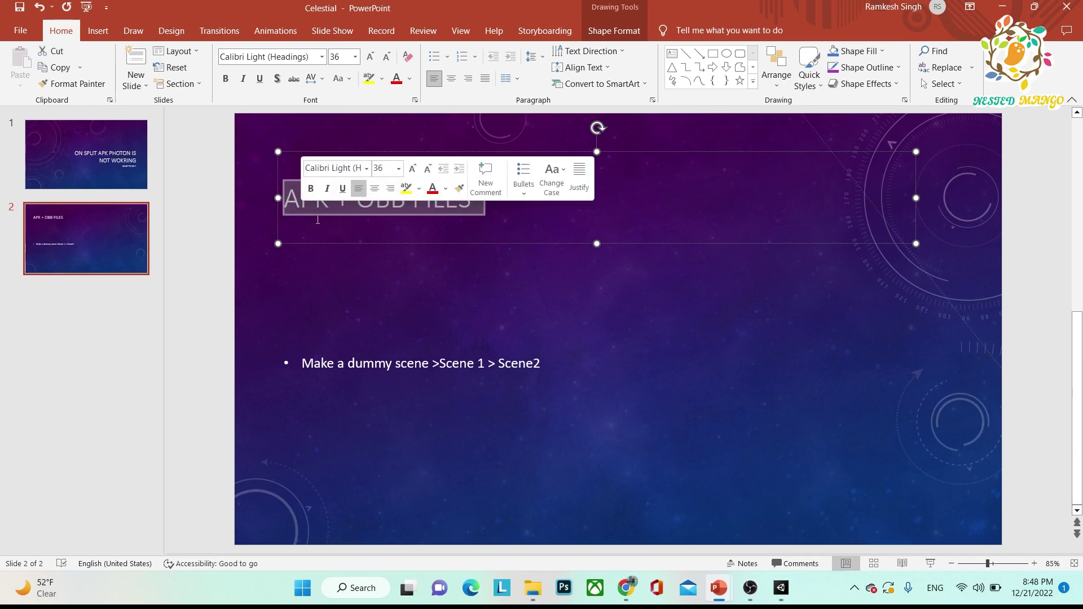
{"action": "key", "text": "Right"}
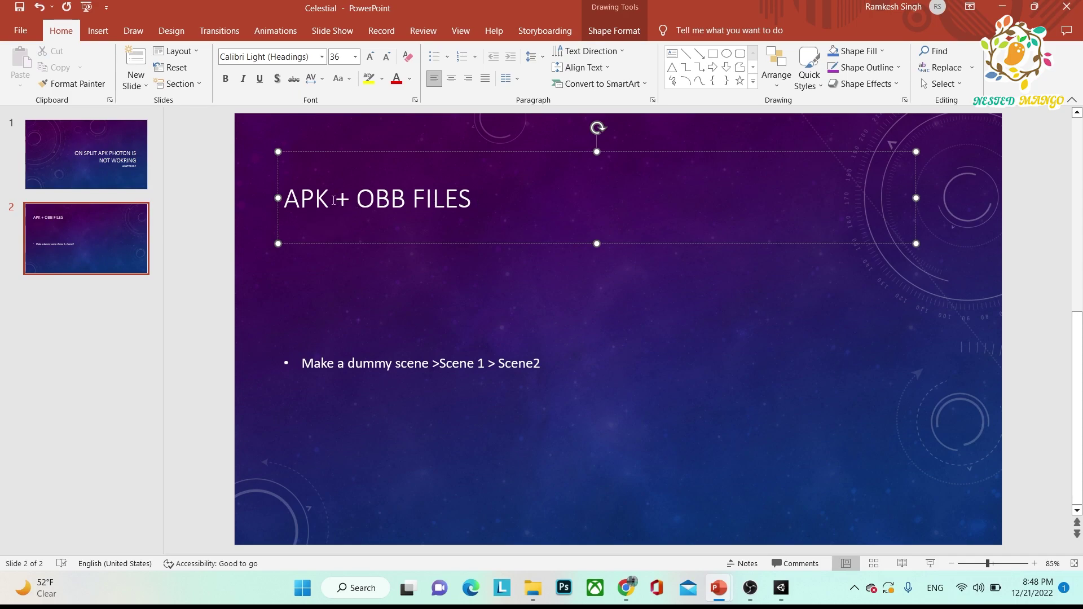
{"action": "left_click_drag", "start_coordinate": [331, 196], "coordinate": [291, 203]}
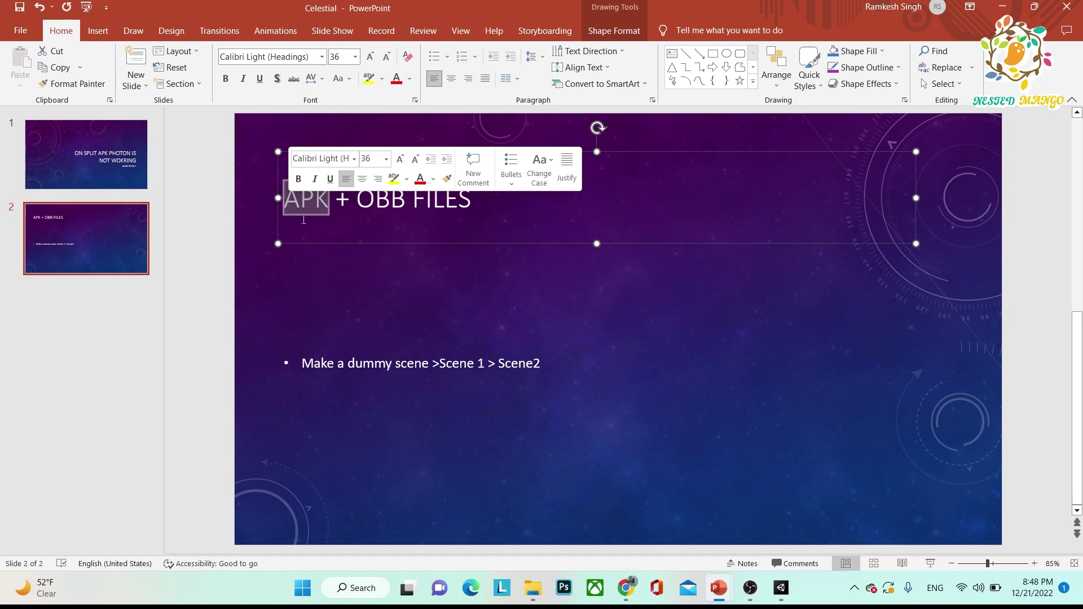
{"action": "key", "text": "End"}
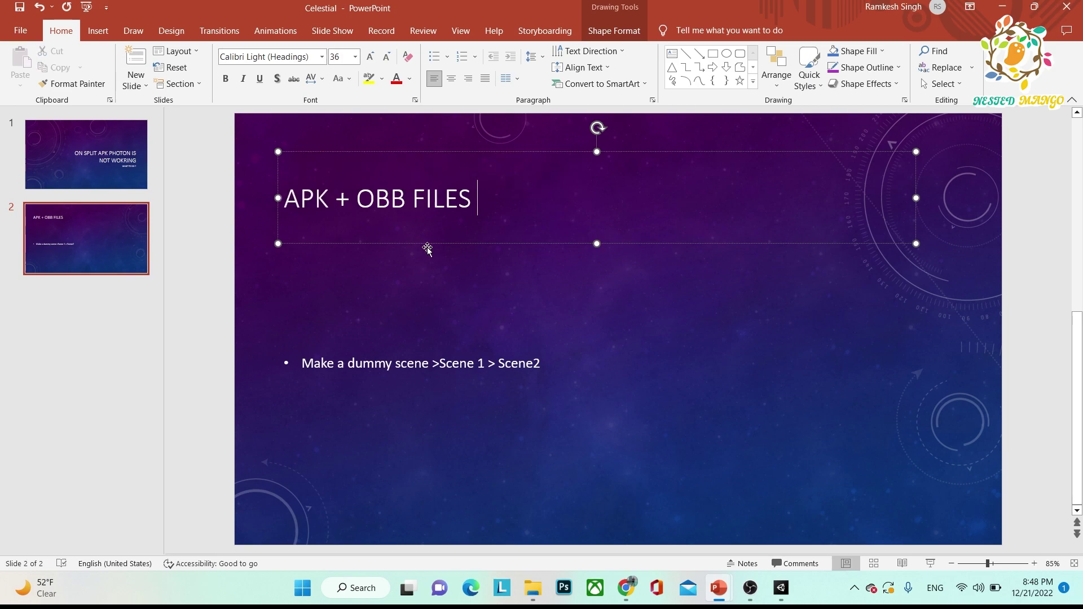
{"action": "left_click", "coordinate": [415, 280]}
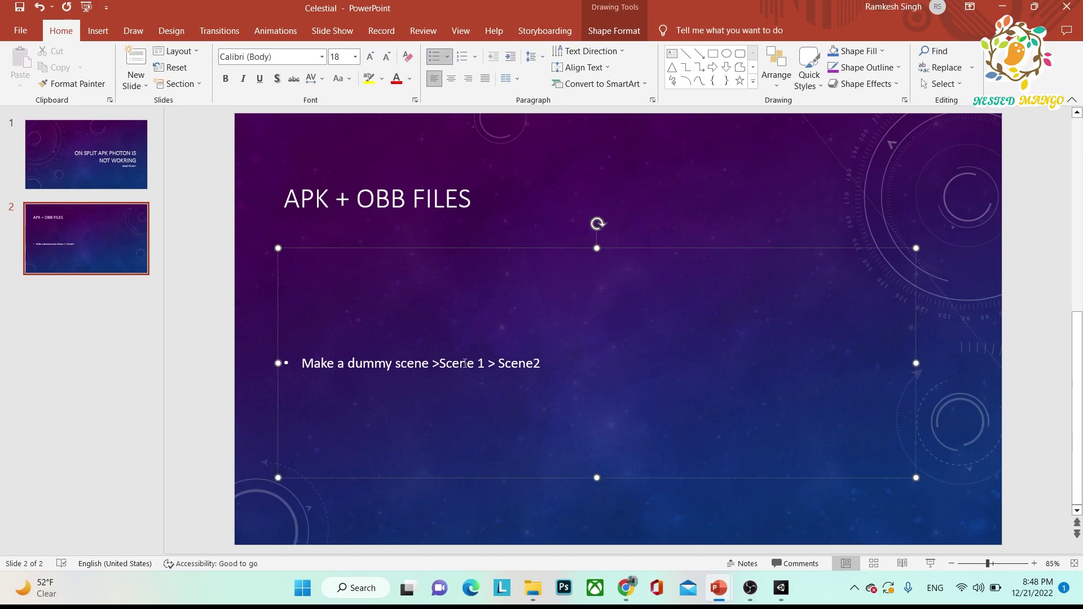
{"action": "left_click_drag", "start_coordinate": [499, 364], "coordinate": [547, 366]}
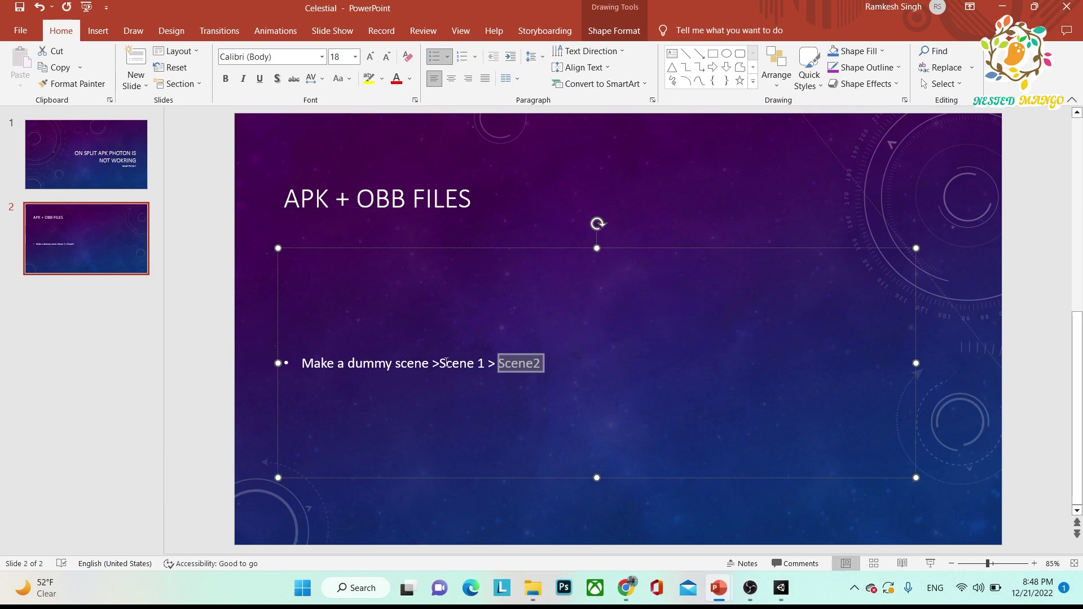
{"action": "left_click_drag", "start_coordinate": [441, 364], "coordinate": [544, 365]}
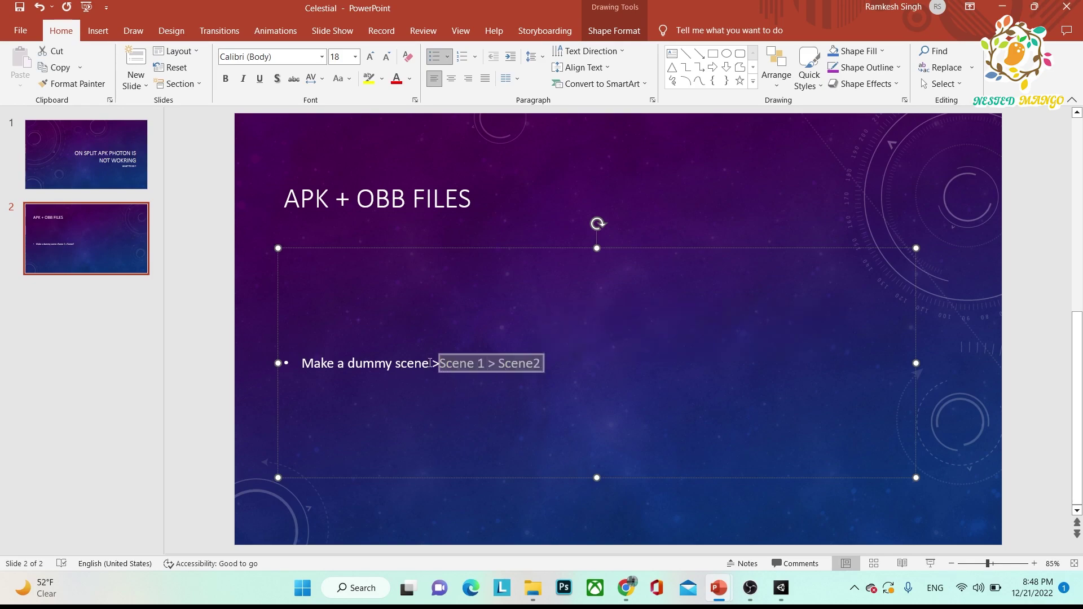
{"action": "left_click_drag", "start_coordinate": [433, 364], "coordinate": [308, 364]}
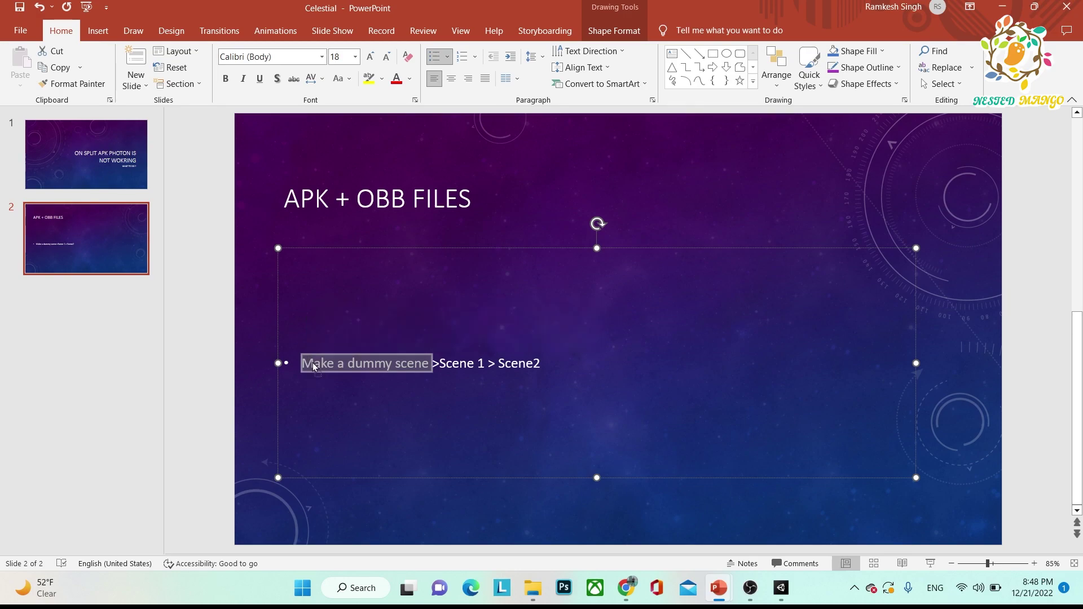
{"action": "left_click_drag", "start_coordinate": [303, 365], "coordinate": [402, 364]}
{"action": "left_click", "coordinate": [454, 364]}
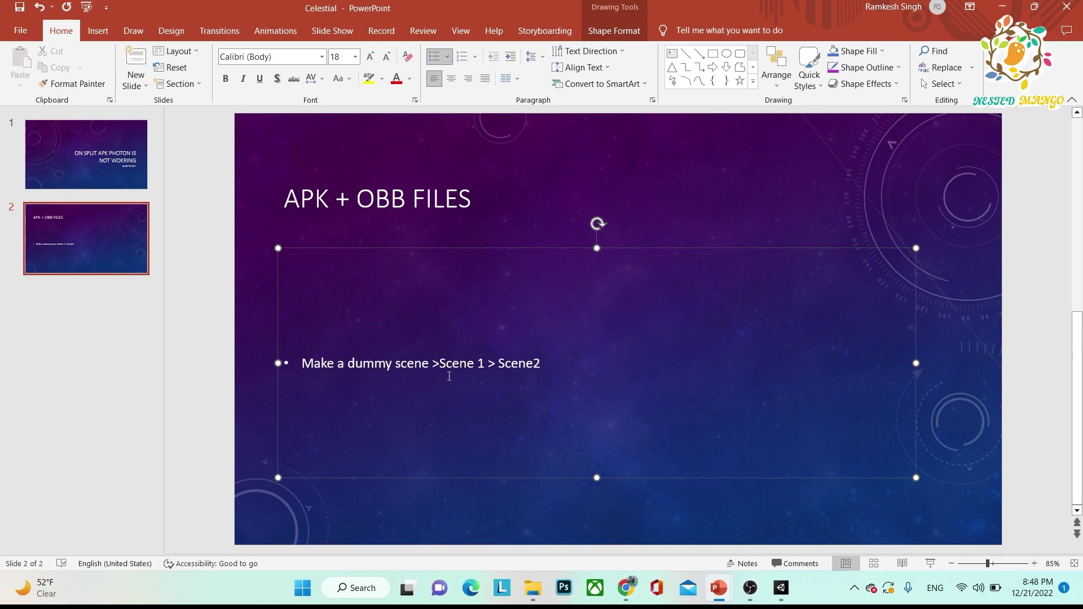
{"action": "left_click_drag", "start_coordinate": [446, 364], "coordinate": [479, 368]}
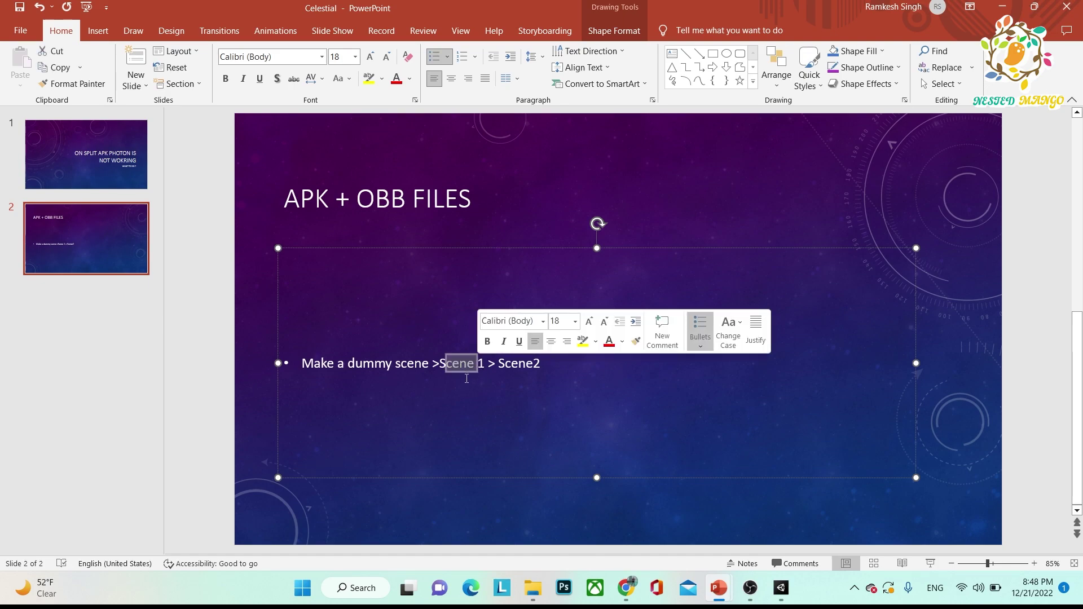
{"action": "key", "text": "End"}
{"action": "left_click_drag", "start_coordinate": [544, 362], "coordinate": [342, 375]}
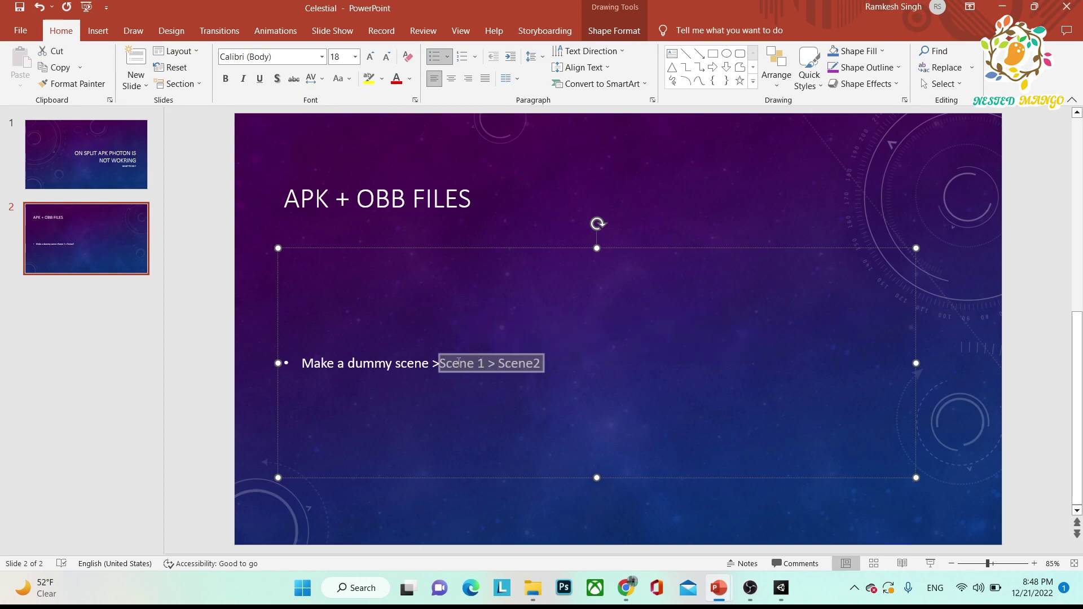
{"action": "left_click", "coordinate": [347, 366]}
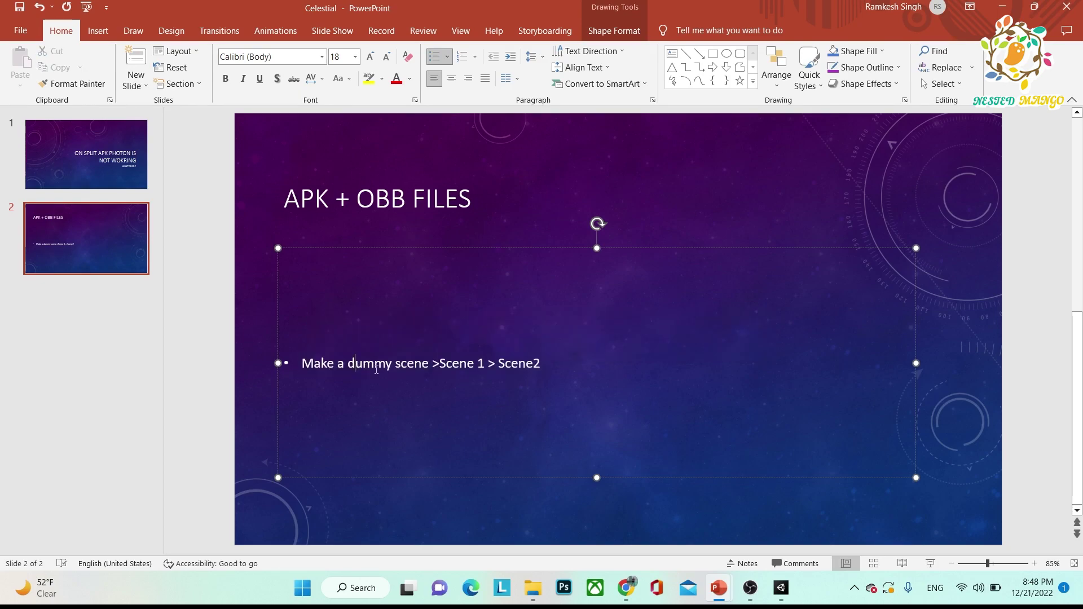
{"action": "left_click_drag", "start_coordinate": [430, 362], "coordinate": [301, 365]}
{"action": "left_click", "coordinate": [431, 364]}
{"action": "left_click_drag", "start_coordinate": [441, 362], "coordinate": [579, 363]}
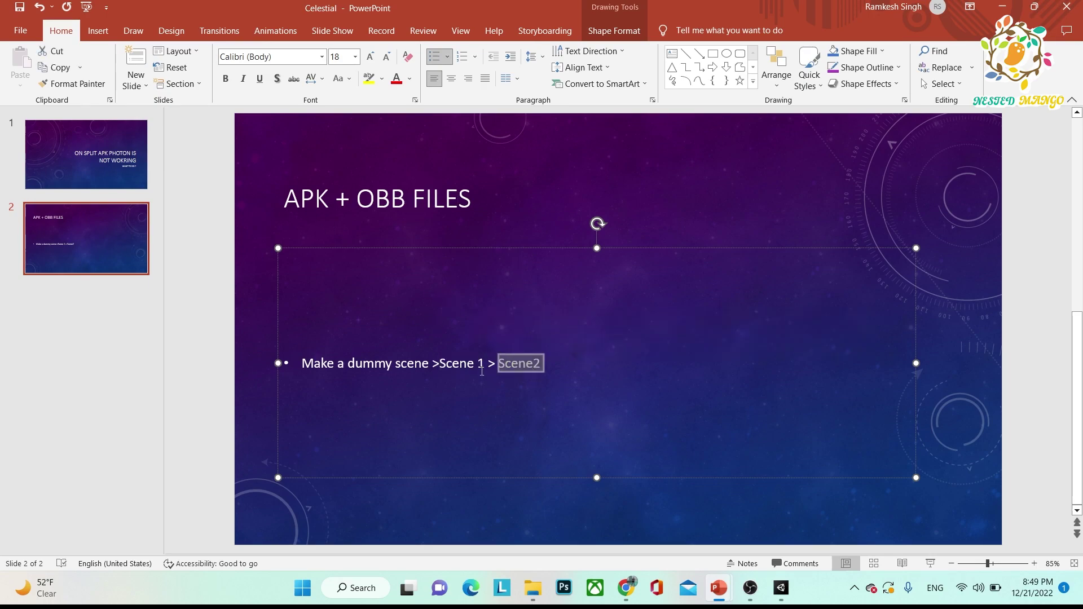
{"action": "left_click_drag", "start_coordinate": [489, 365], "coordinate": [439, 364]}
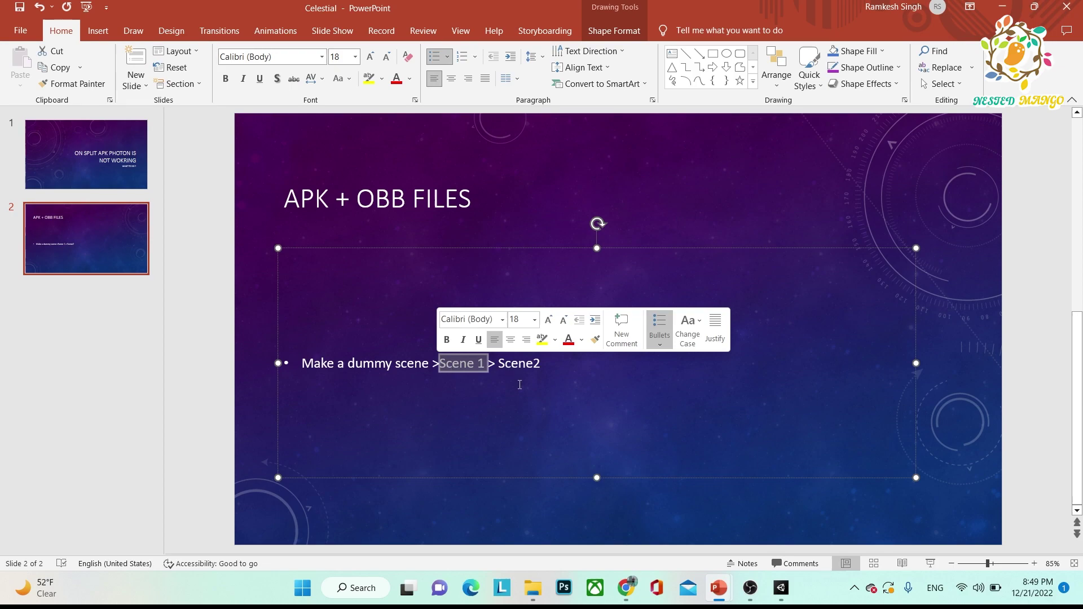
{"action": "left_click_drag", "start_coordinate": [542, 363], "coordinate": [288, 367]}
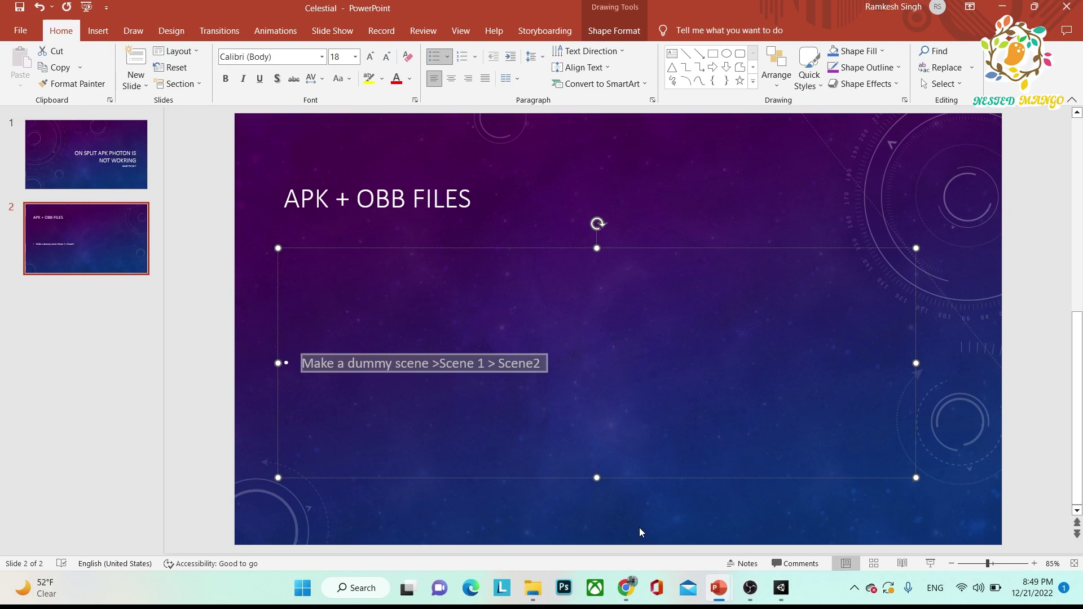
Step: Switch from the presentation to the Nested Mango YouTube channel in Chrome
{"action": "left_click", "coordinate": [630, 588]}
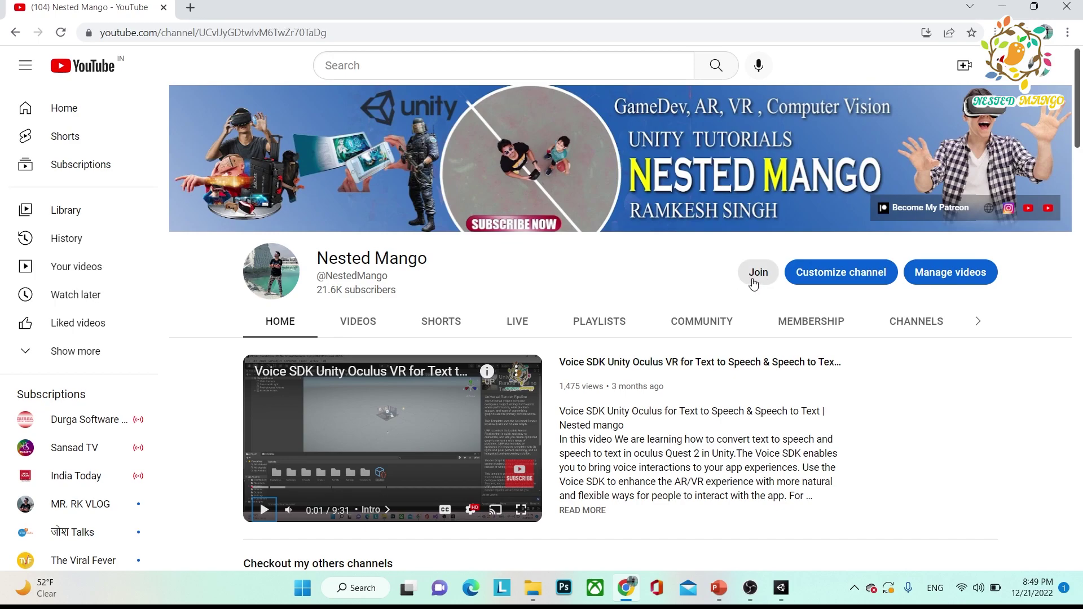
{"action": "scroll", "coordinate": [505, 382], "scroll_direction": "down", "scroll_amount": 2}
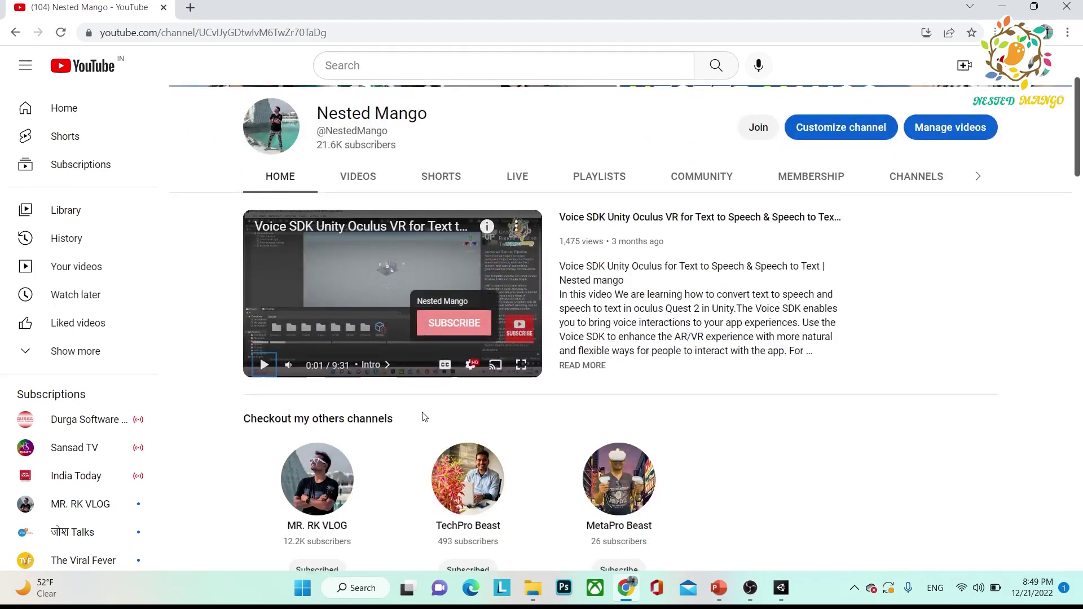
{"action": "scroll", "coordinate": [423, 416], "scroll_direction": "down", "scroll_amount": 2}
{"action": "scroll", "coordinate": [319, 529], "scroll_direction": "down", "scroll_amount": 1}
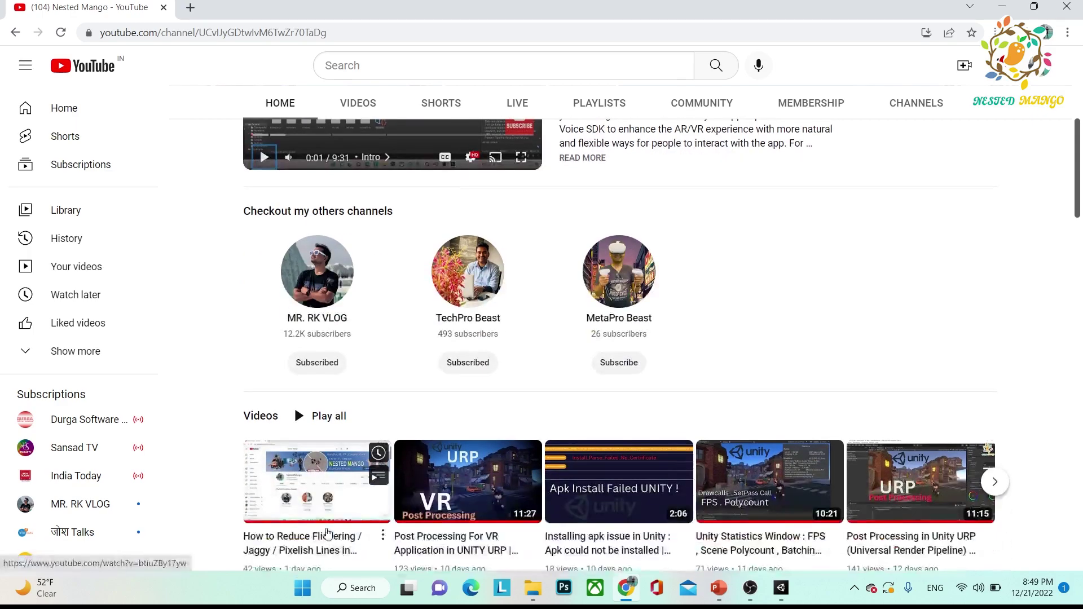
{"action": "scroll", "coordinate": [560, 426], "scroll_direction": "up", "scroll_amount": 4}
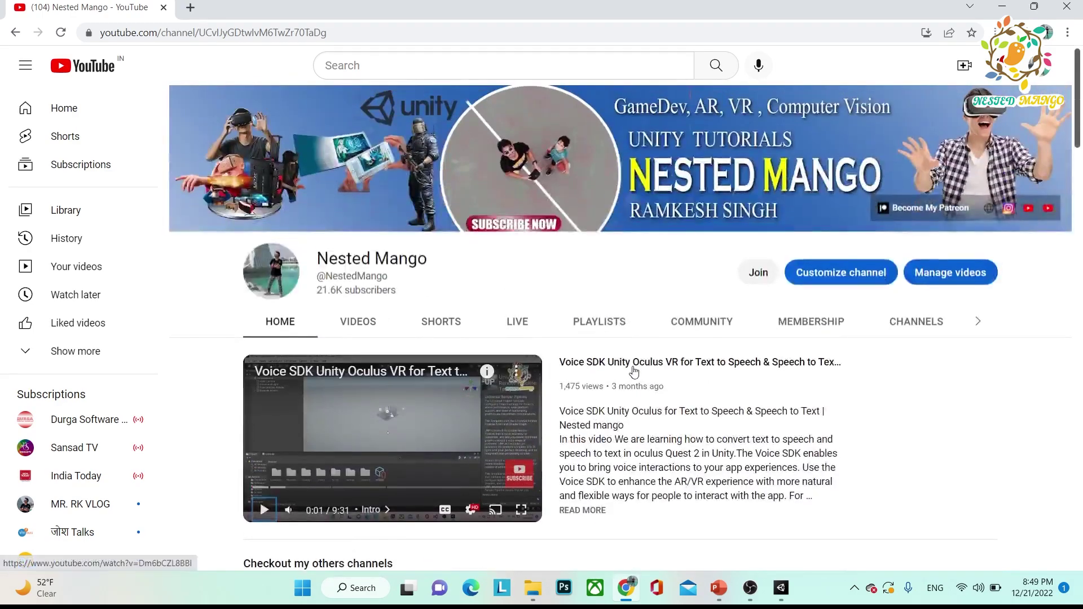